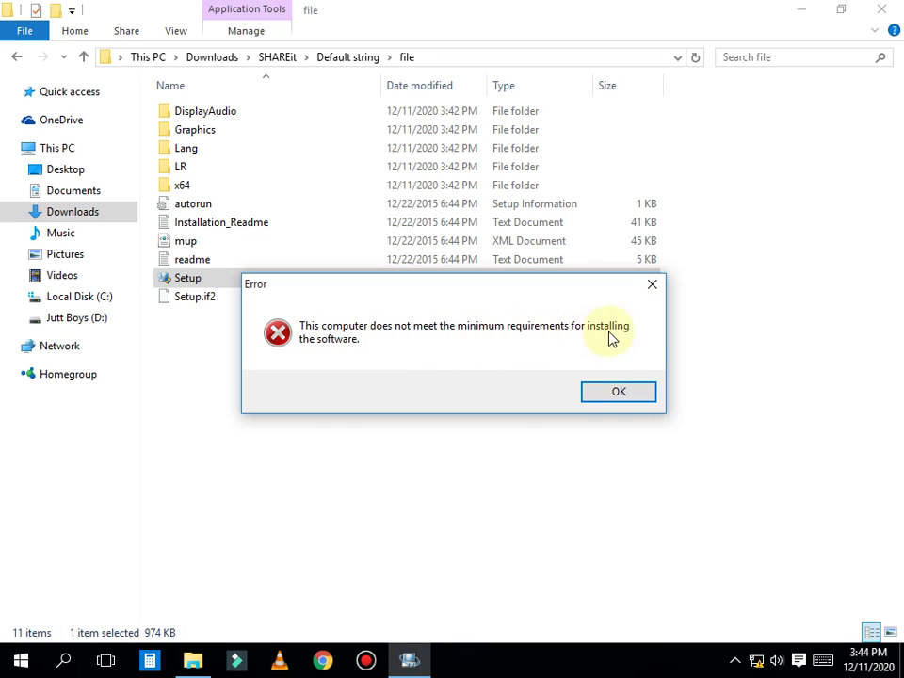
Dismiss the setup error, minimise the folder window and open Device Manager through this PC's Computer Management
click(631, 395)
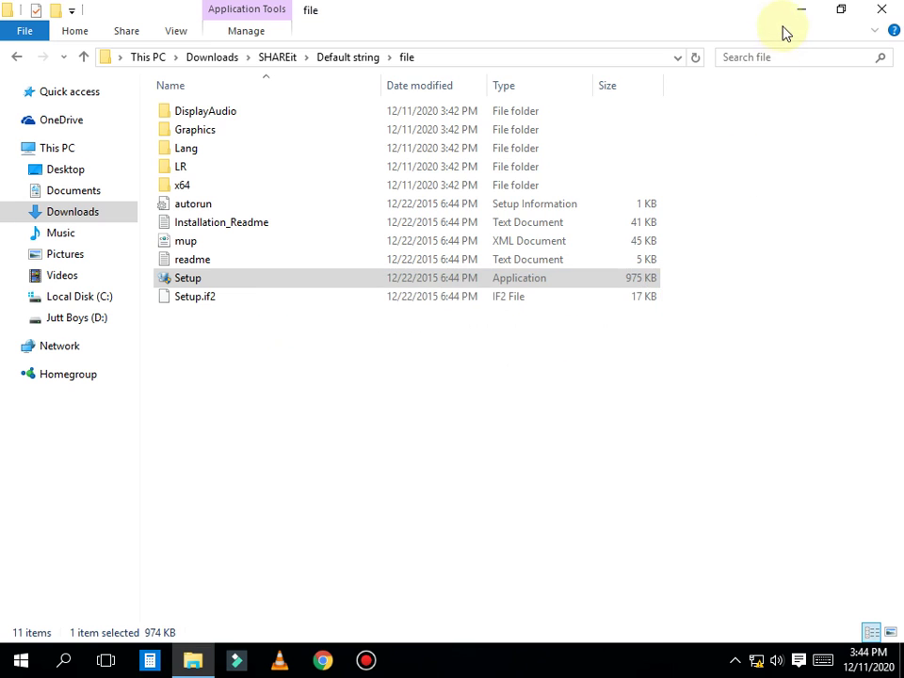
click(801, 11)
right_click(869, 40)
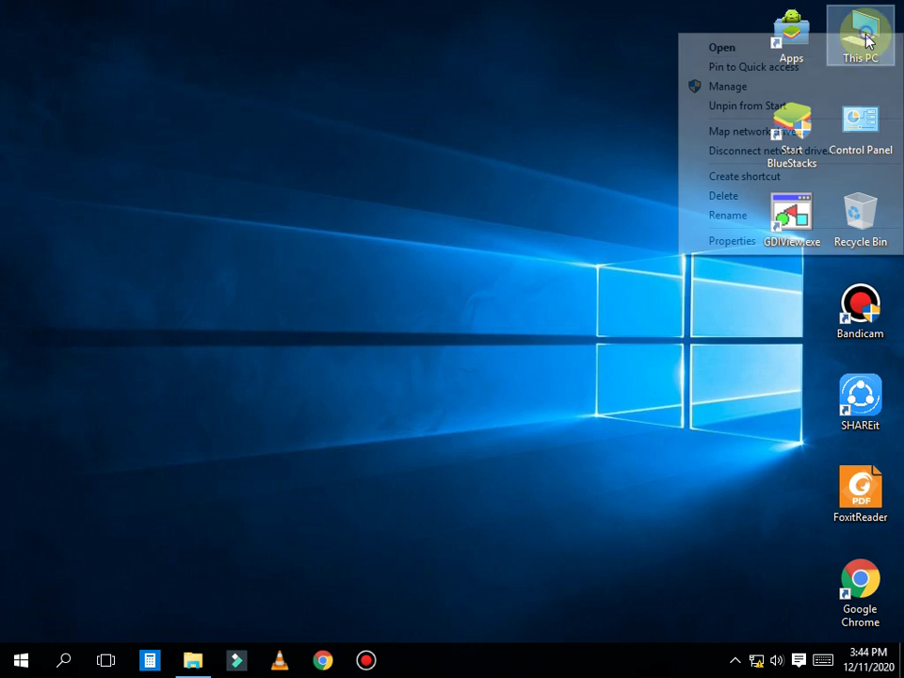
click(781, 87)
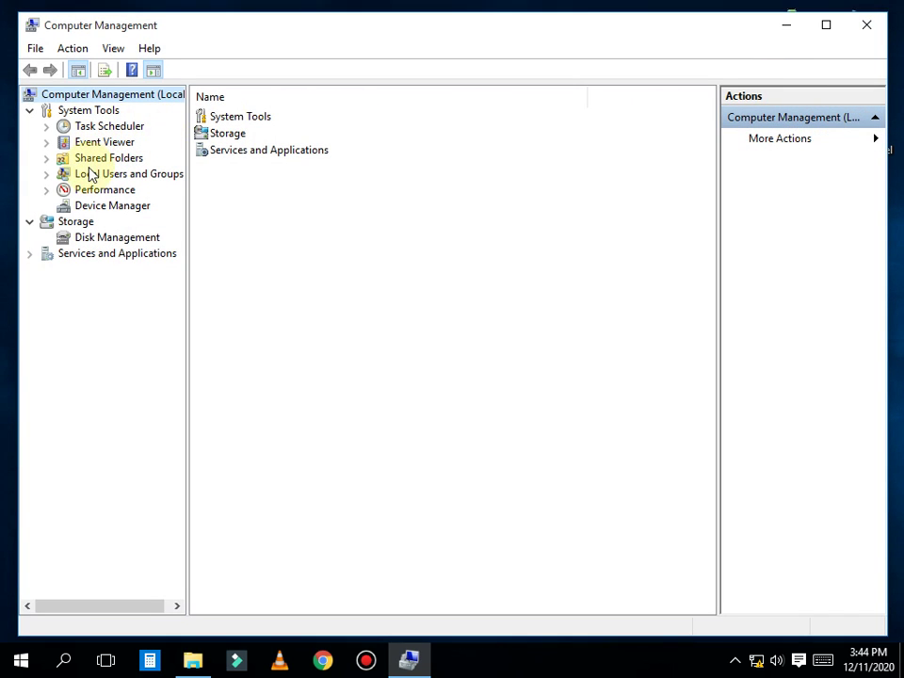
click(91, 208)
click(85, 206)
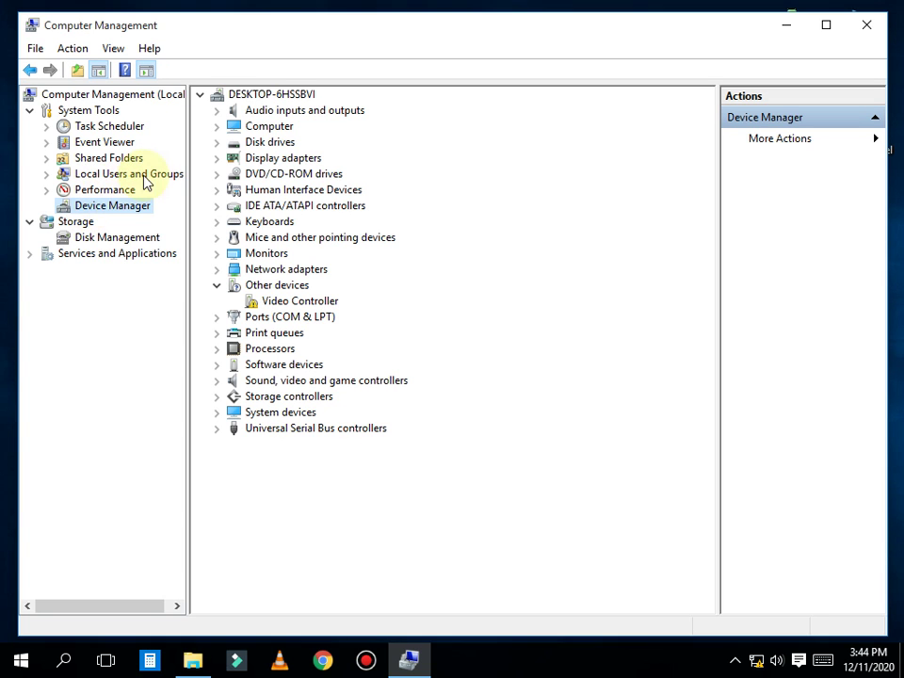
Hide the console tree in Computer Management and return to the Device Manager device list
click(274, 127)
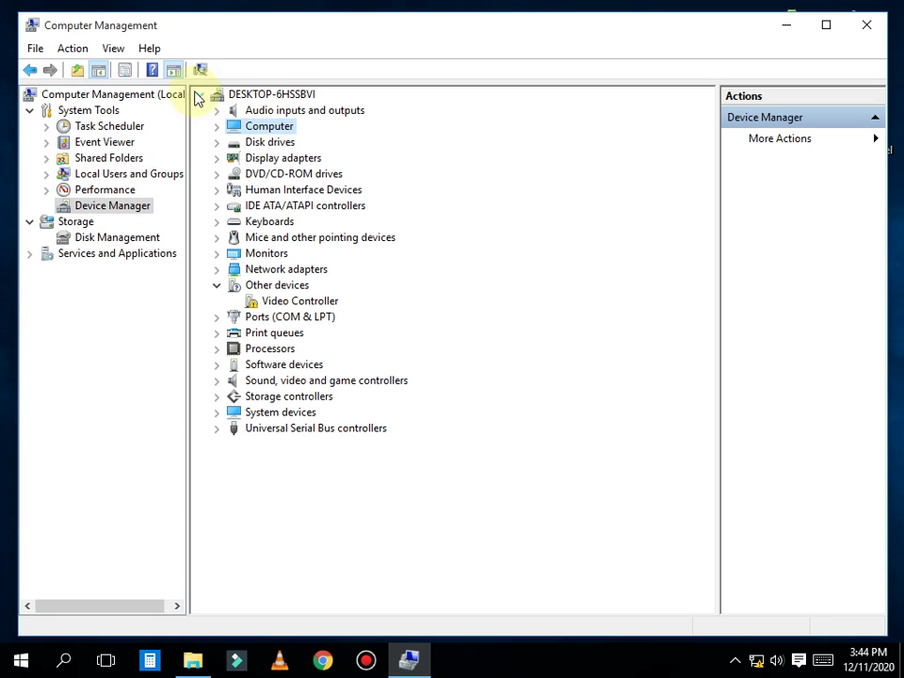
click(98, 71)
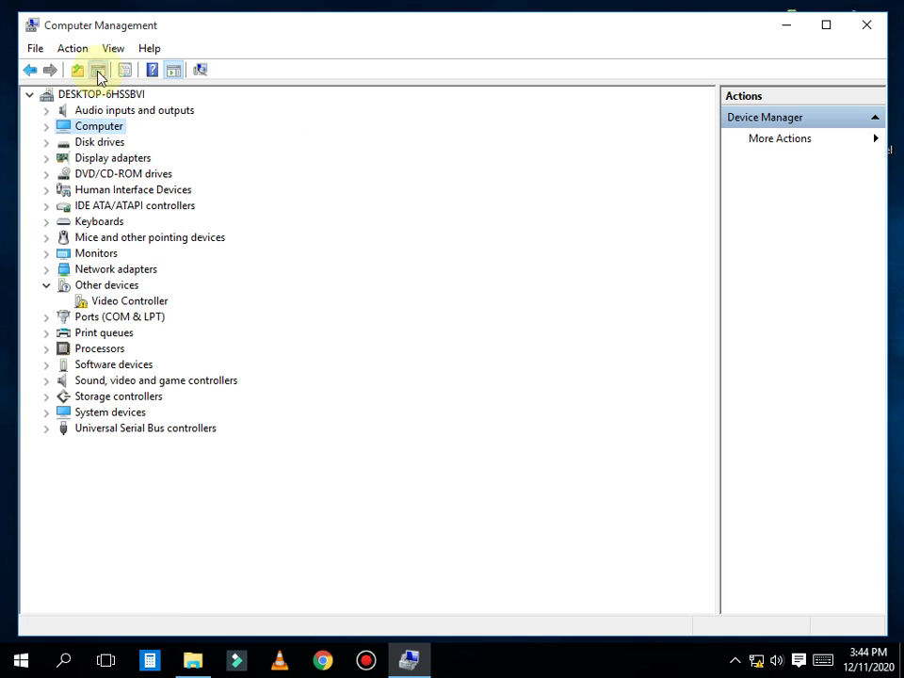
click(30, 71)
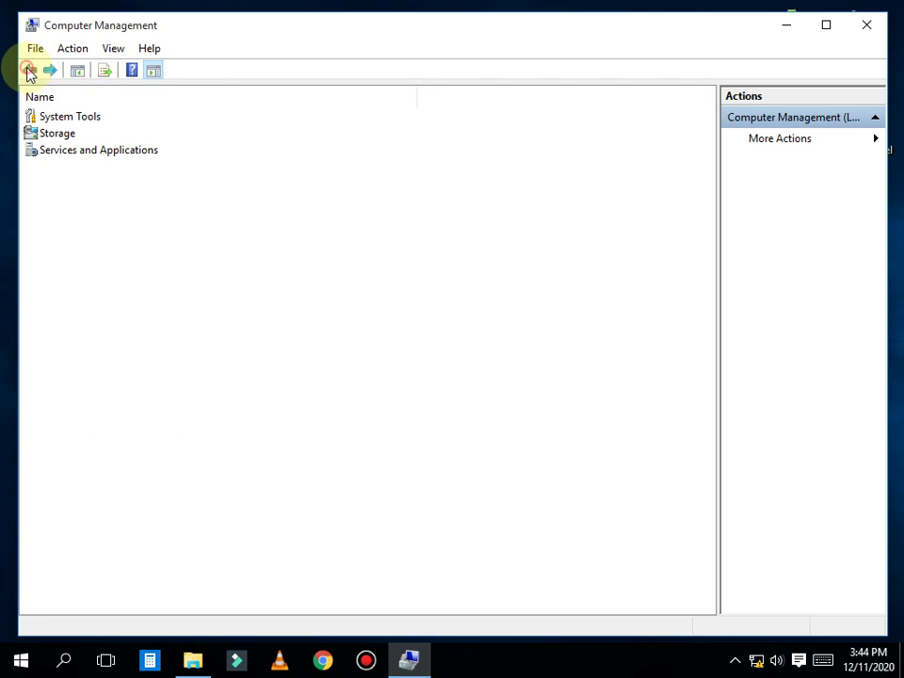
click(47, 74)
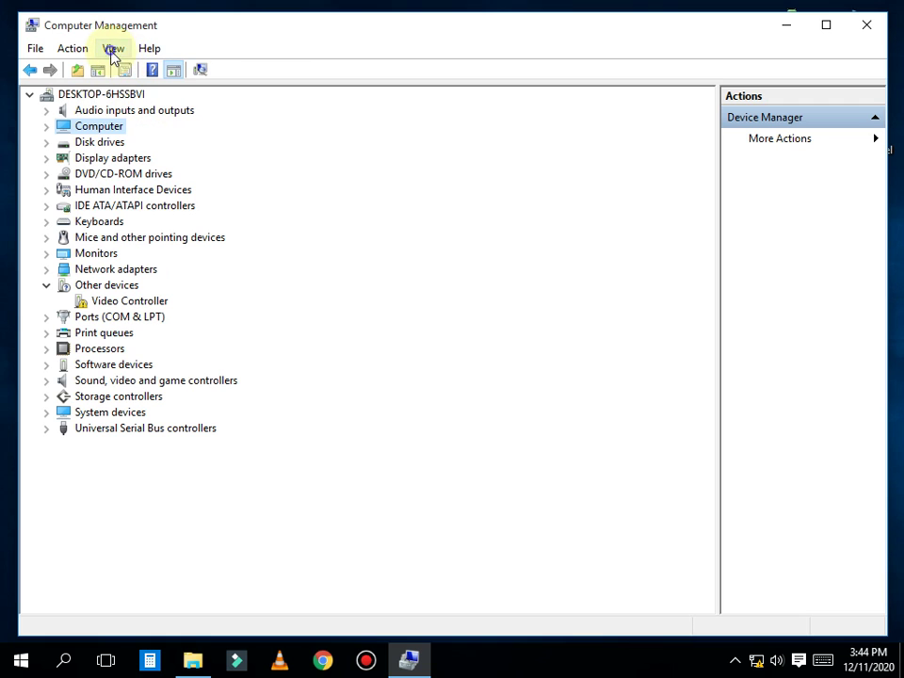
Start adding legacy hardware and choose to install hardware manually selected from a list (Advanced)
click(74, 52)
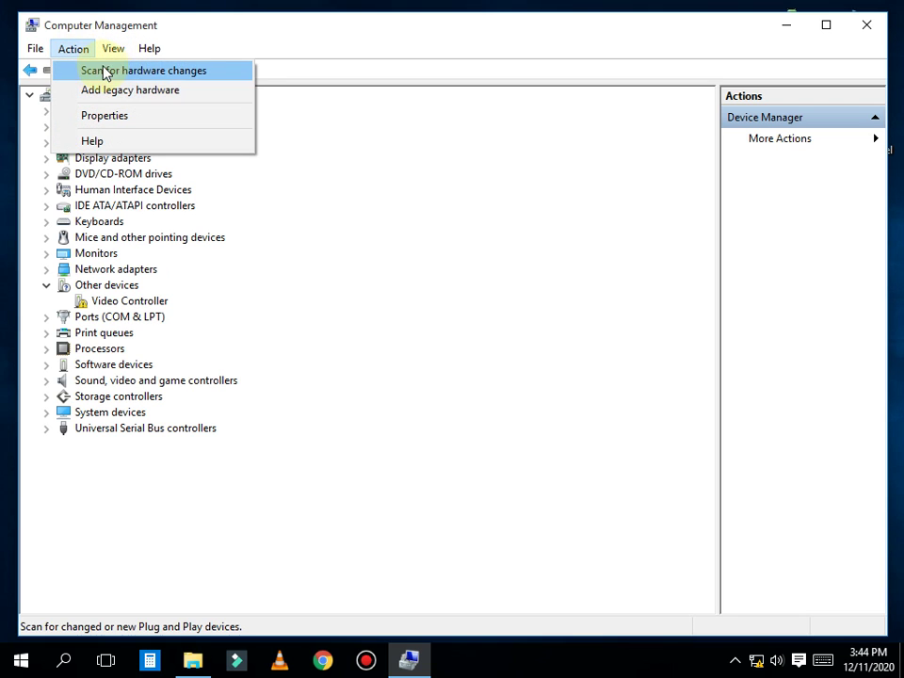
click(130, 92)
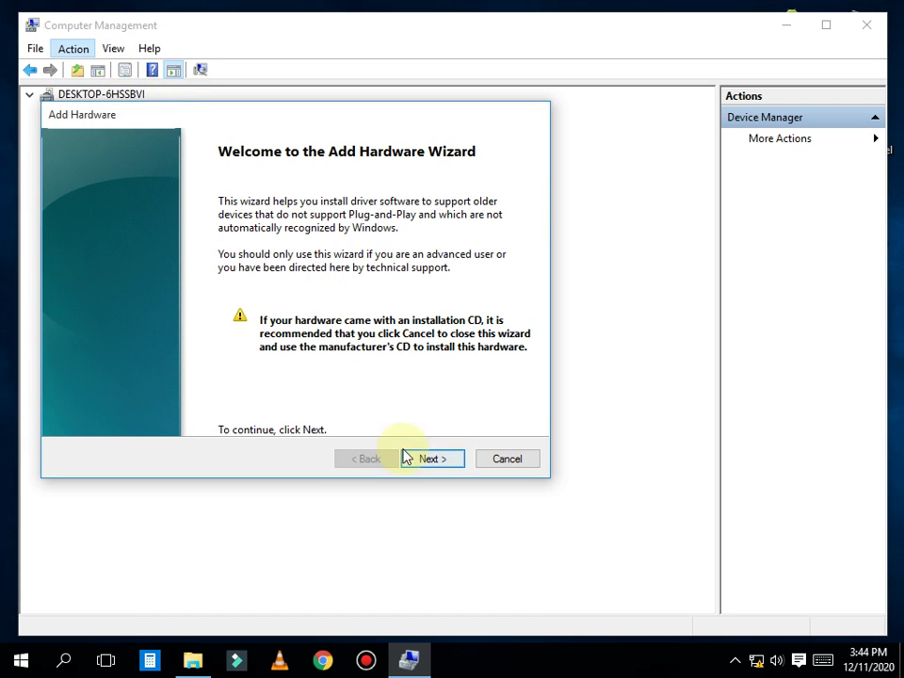
click(421, 460)
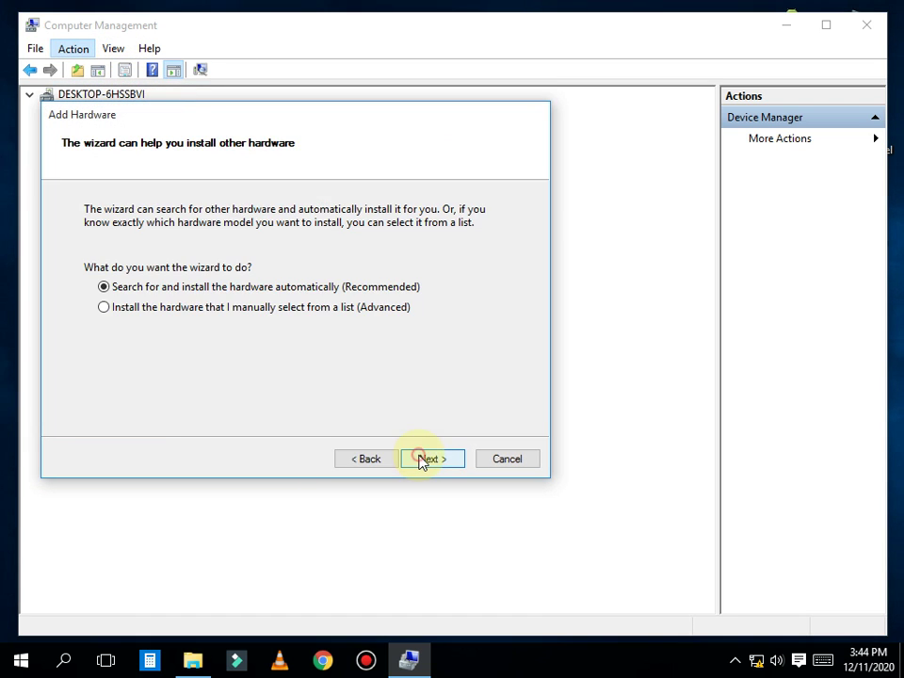
click(104, 308)
click(430, 460)
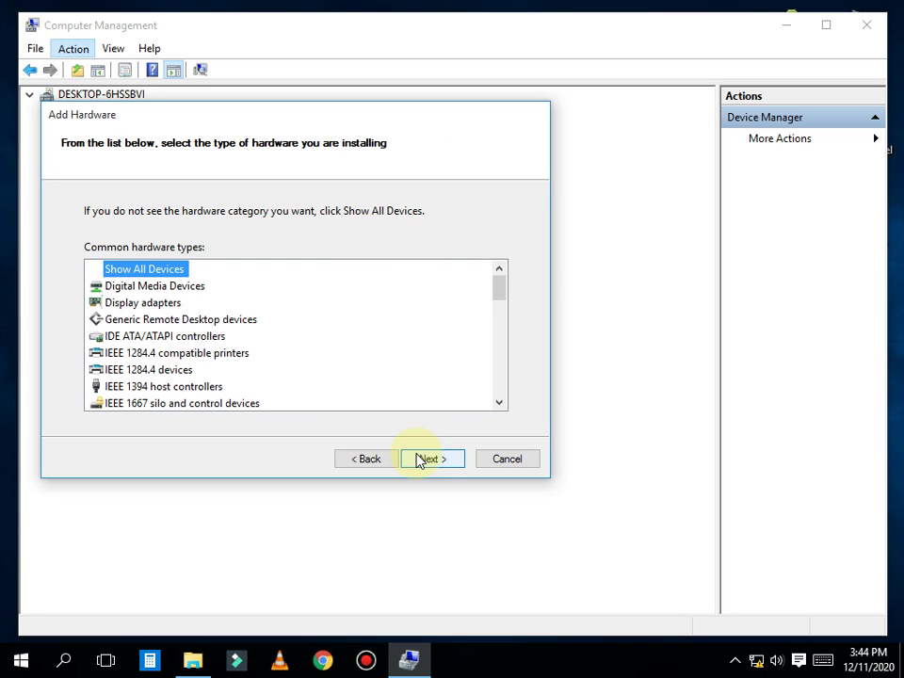
Look through the common hardware types and continue to driver selection with Show All Devices
scroll(161, 353, down, 7)
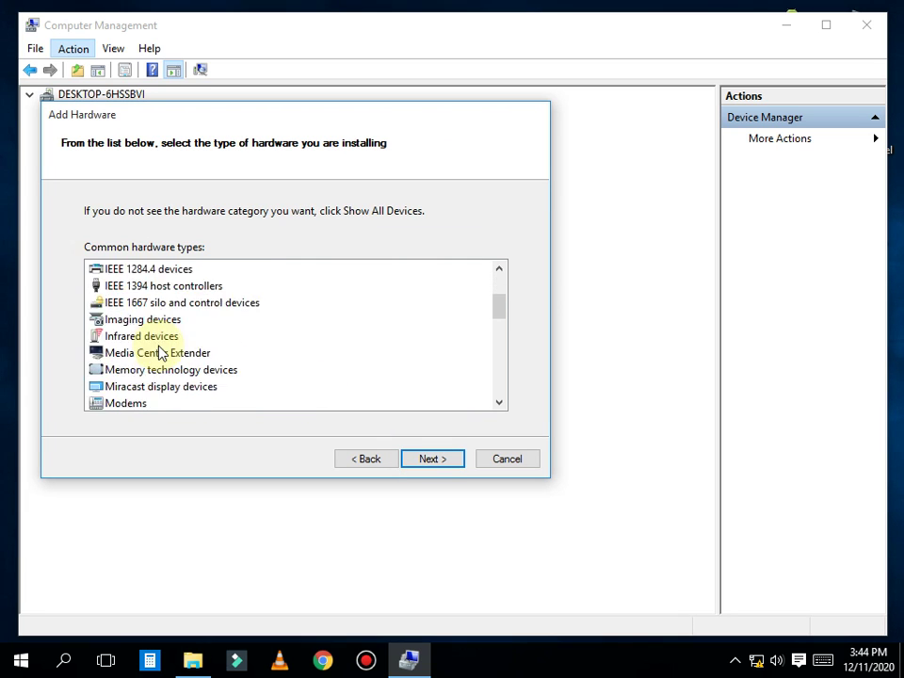
scroll(160, 354, down, 3)
scroll(160, 353, up, 8)
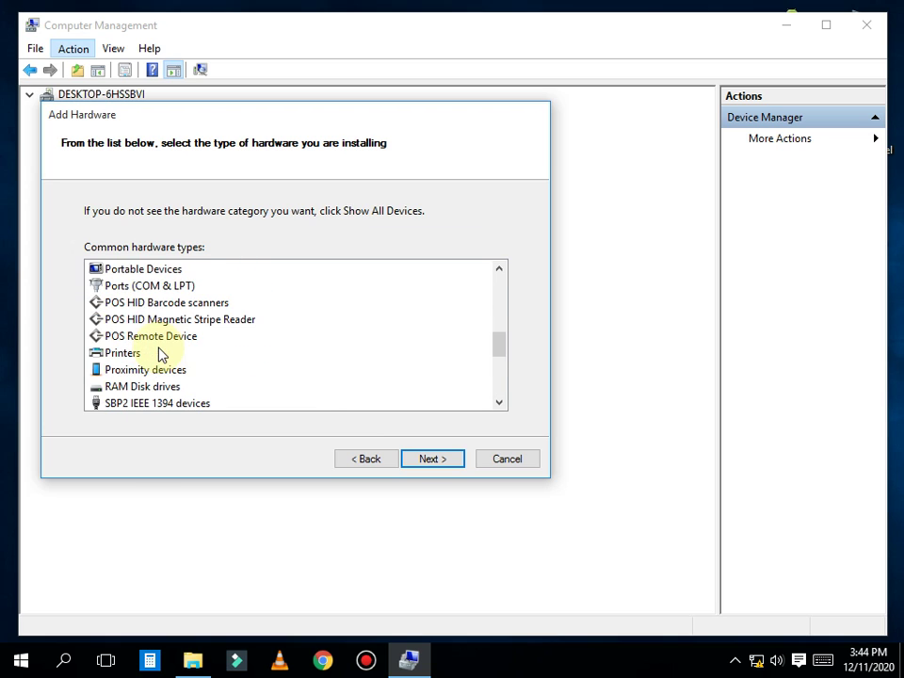
scroll(160, 353, up, 2)
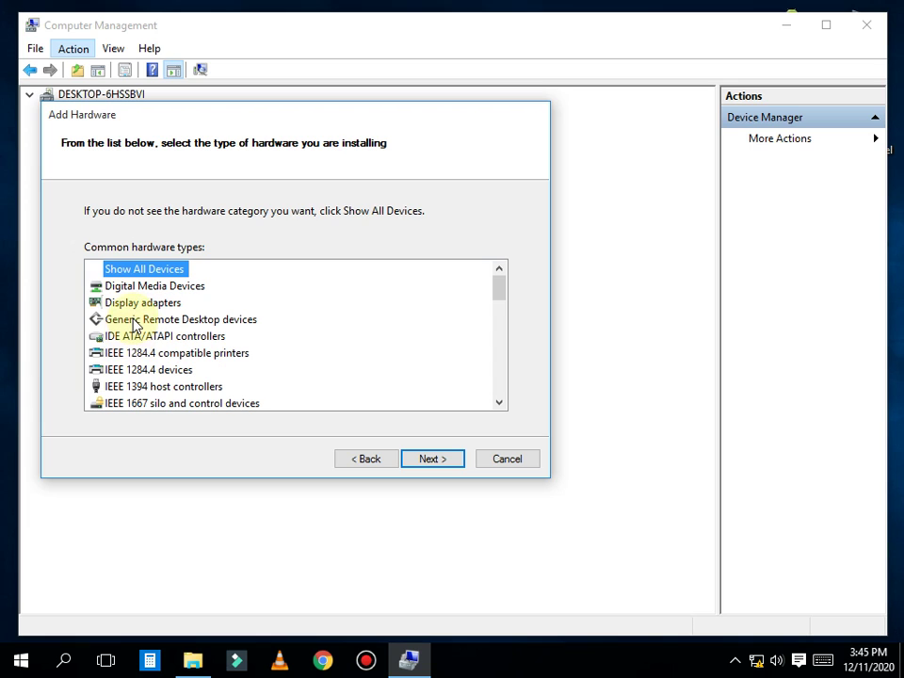
scroll(136, 325, down, 1)
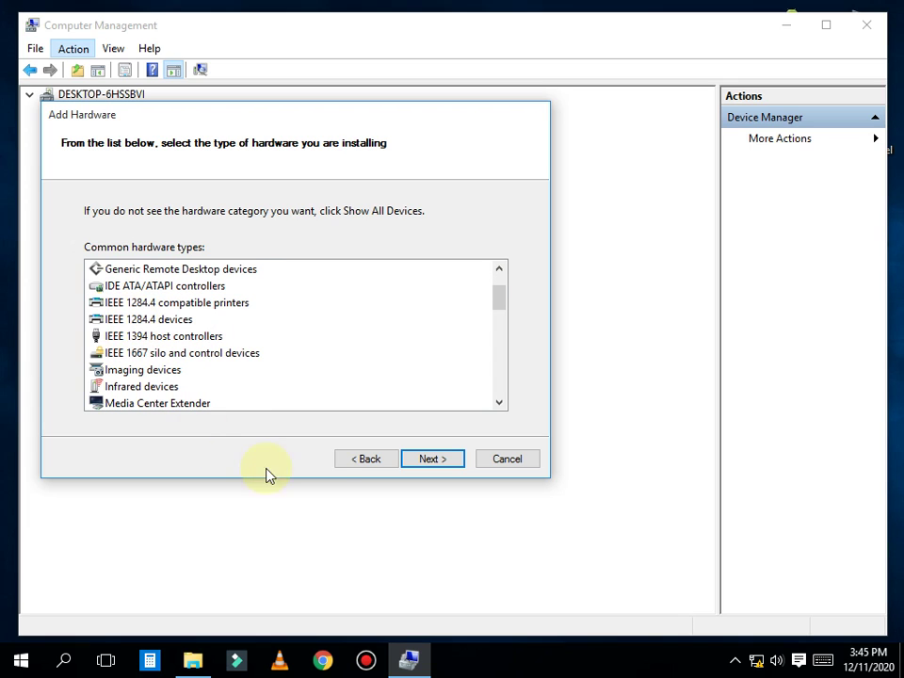
click(434, 459)
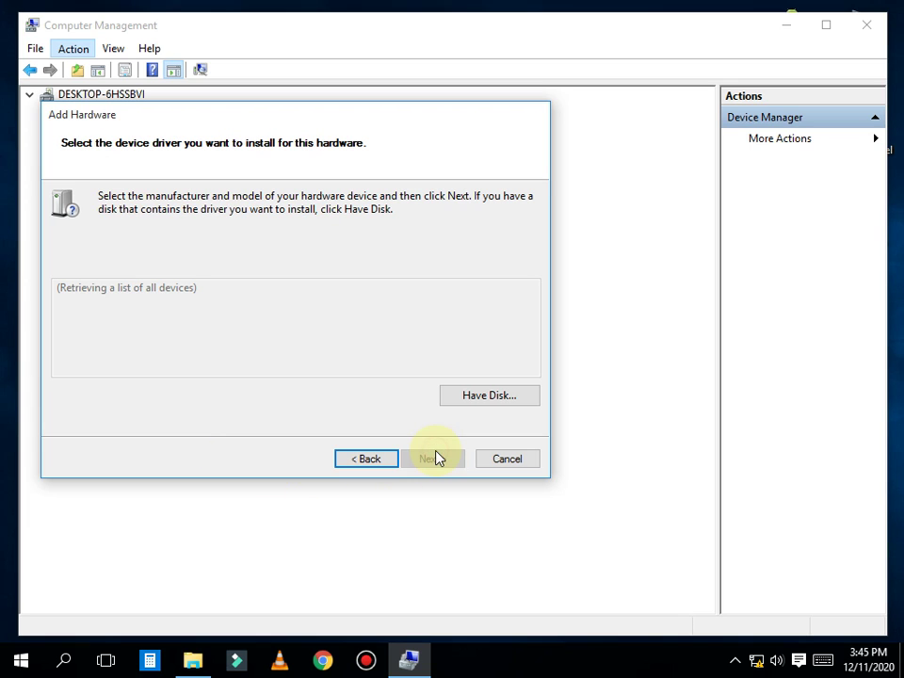
Choose to install from disk and open autorun.inf from Downloads > SHAREit > Default string > file as the driver source
click(487, 397)
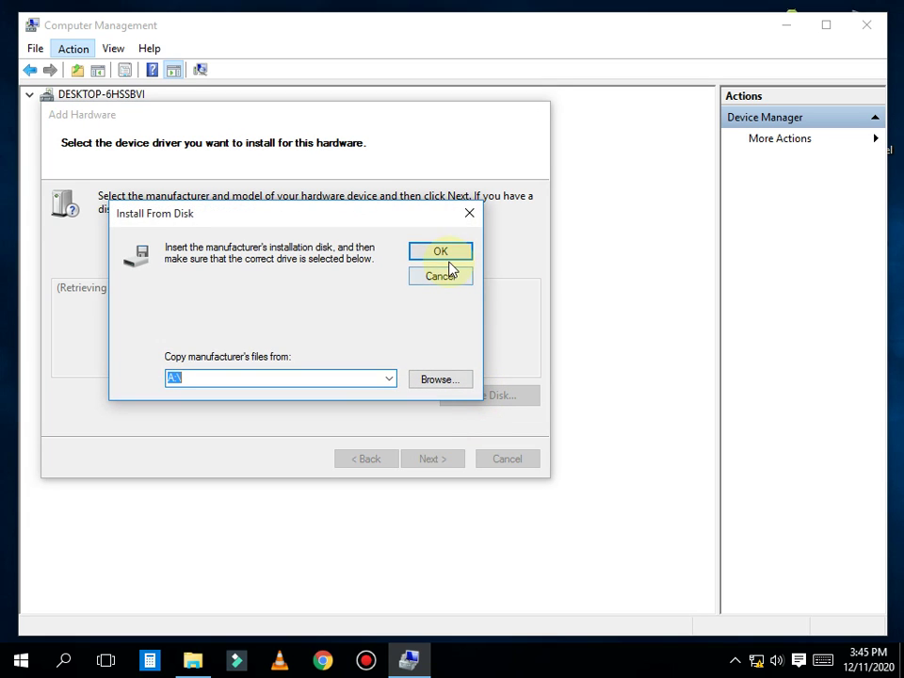
click(442, 378)
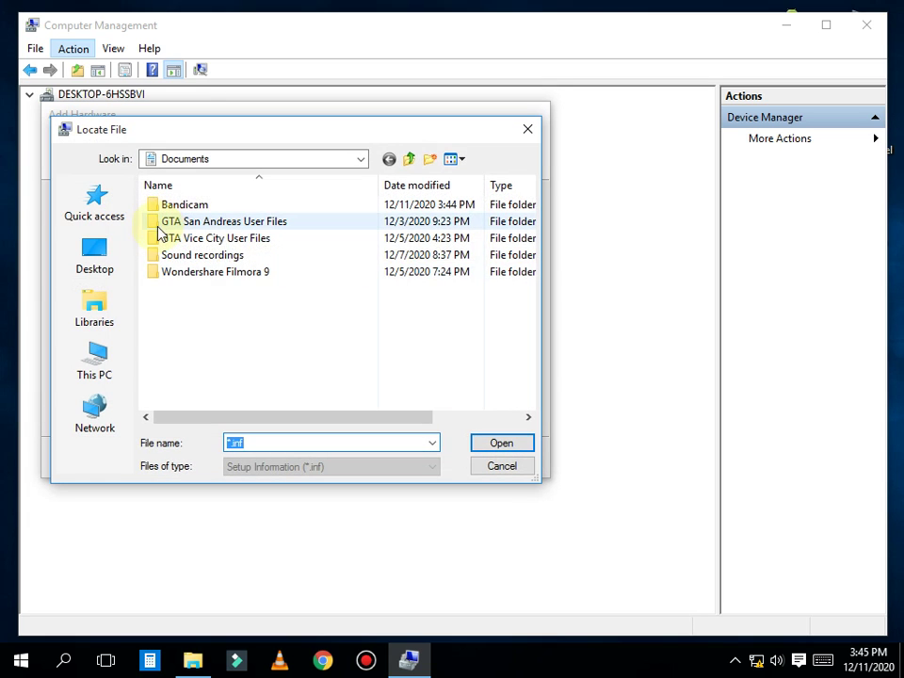
click(93, 299)
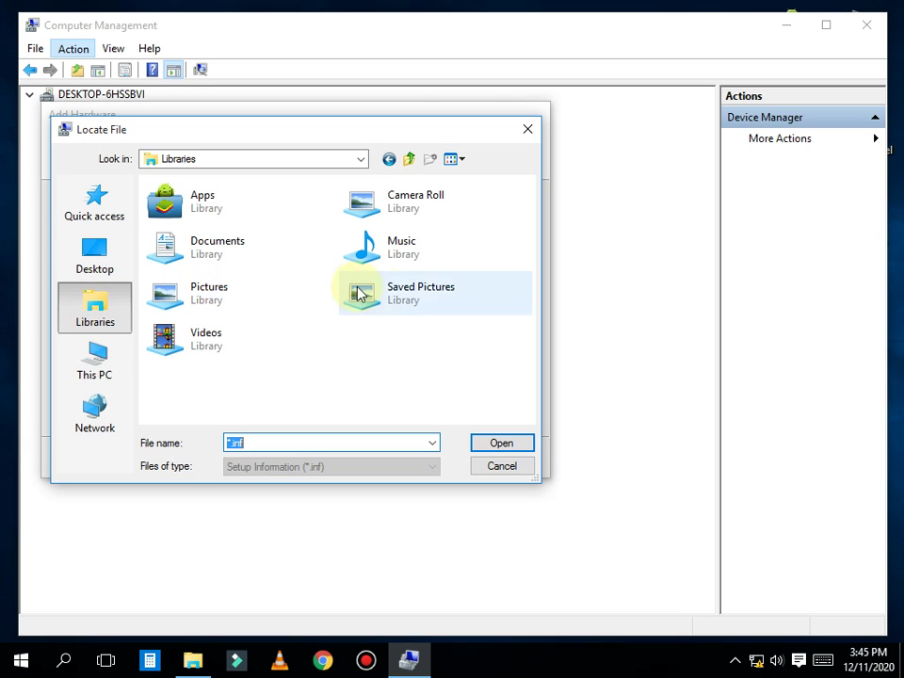
click(103, 372)
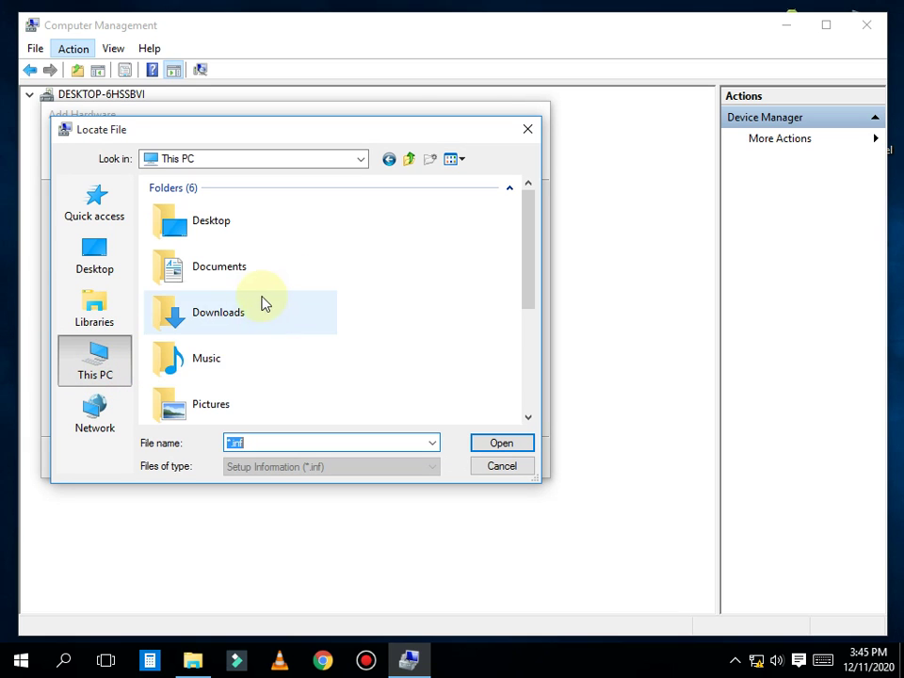
double_click(235, 323)
double_click(230, 208)
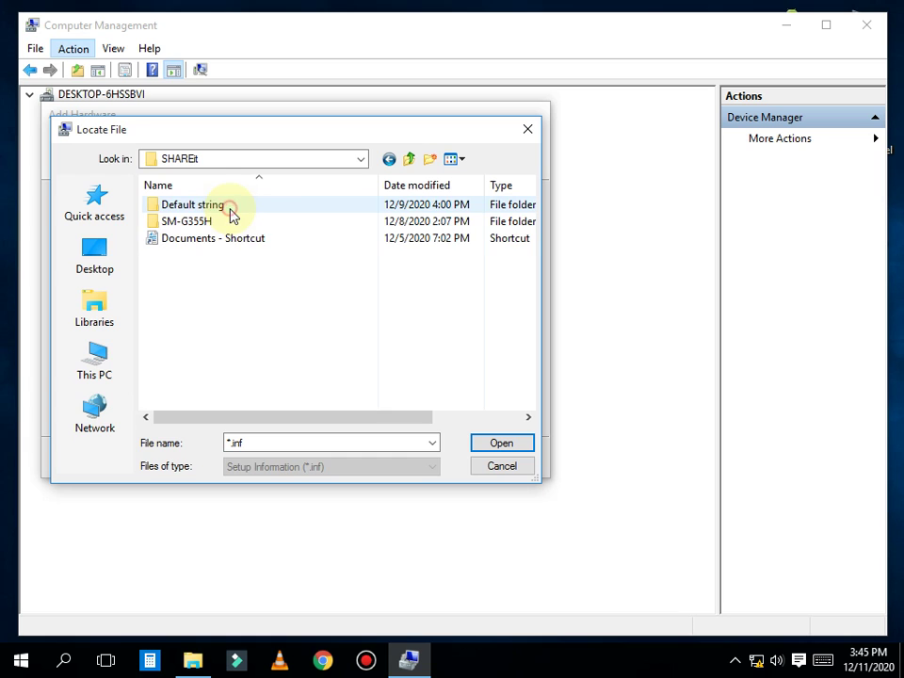
double_click(230, 207)
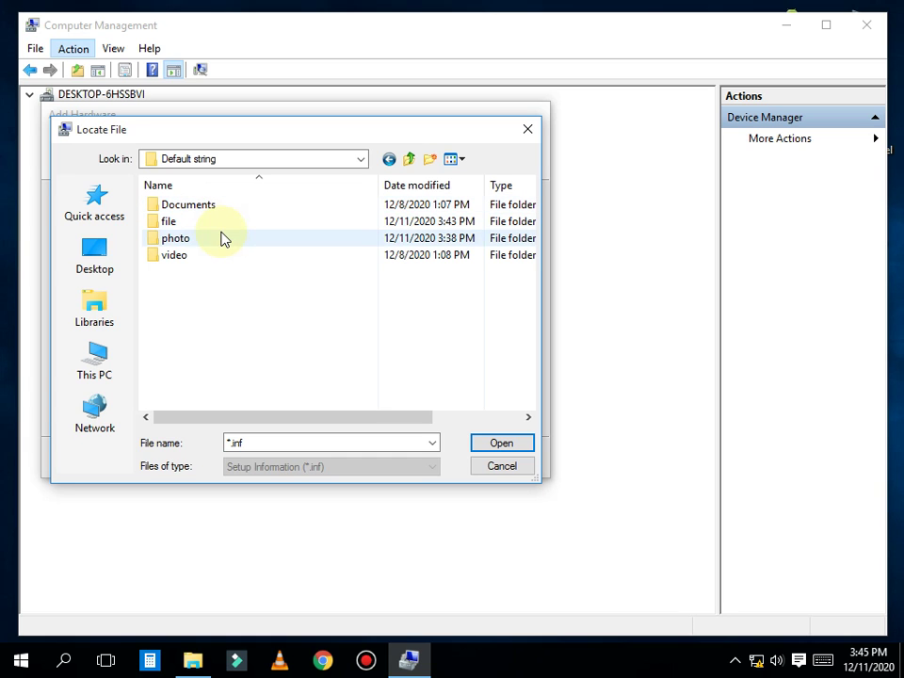
double_click(220, 230)
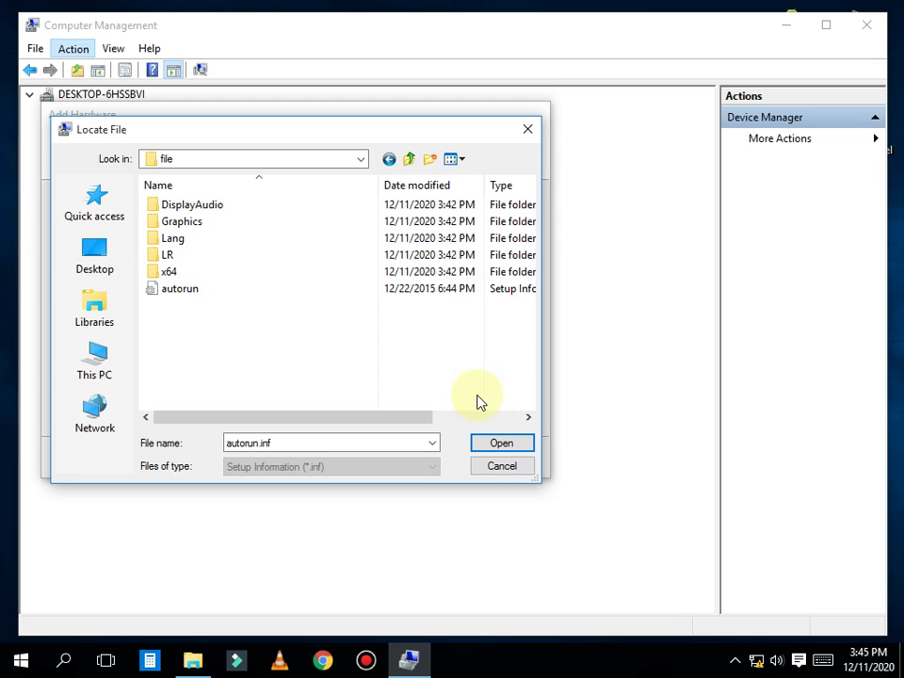
click(499, 446)
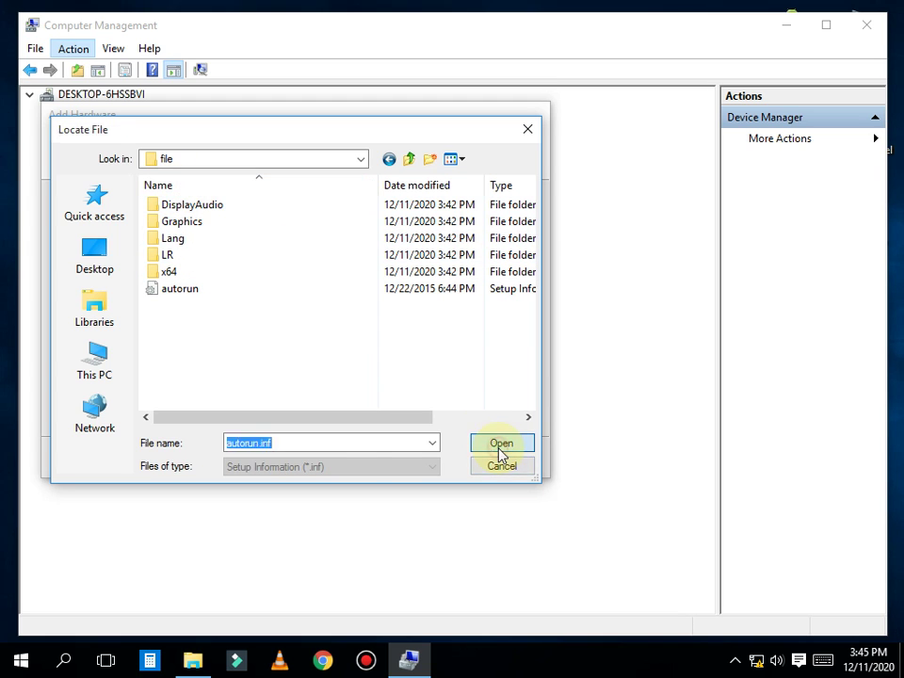
Browse again and replace the driver source with igdlh64.inf from the Graphics folder
click(441, 380)
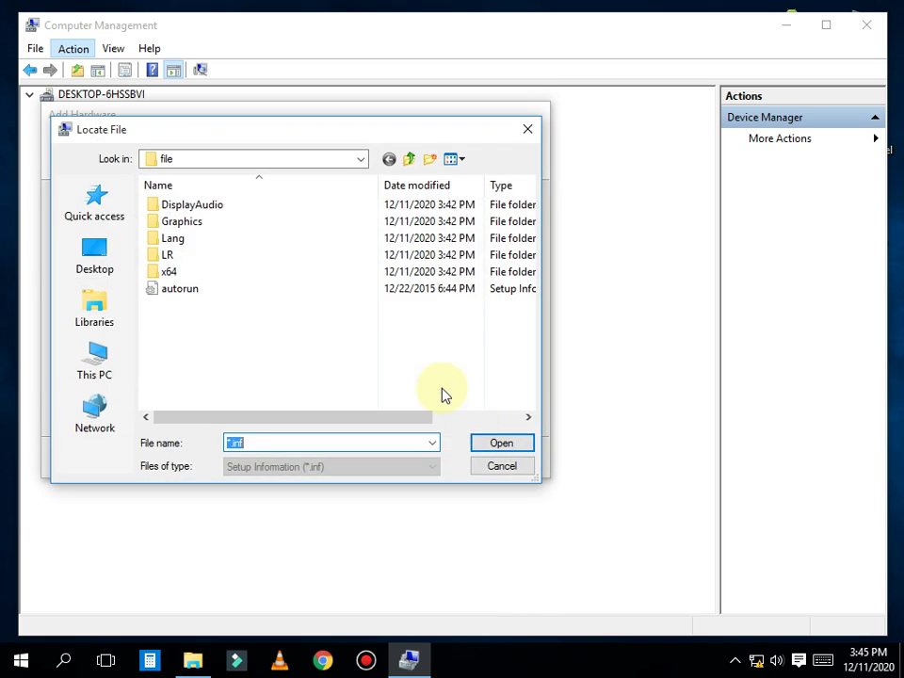
click(526, 445)
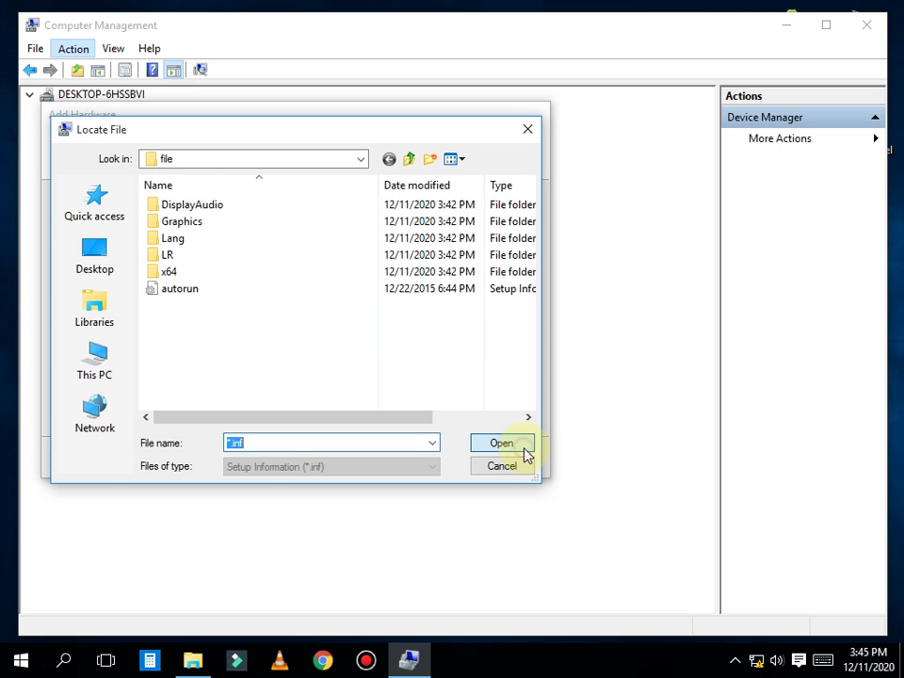
click(244, 255)
double_click(241, 223)
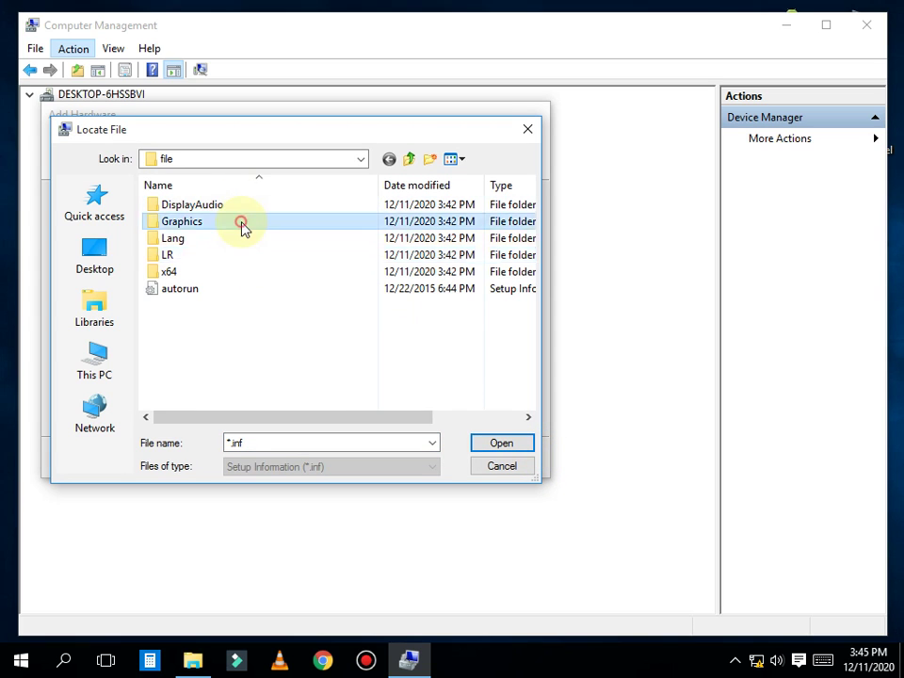
click(221, 226)
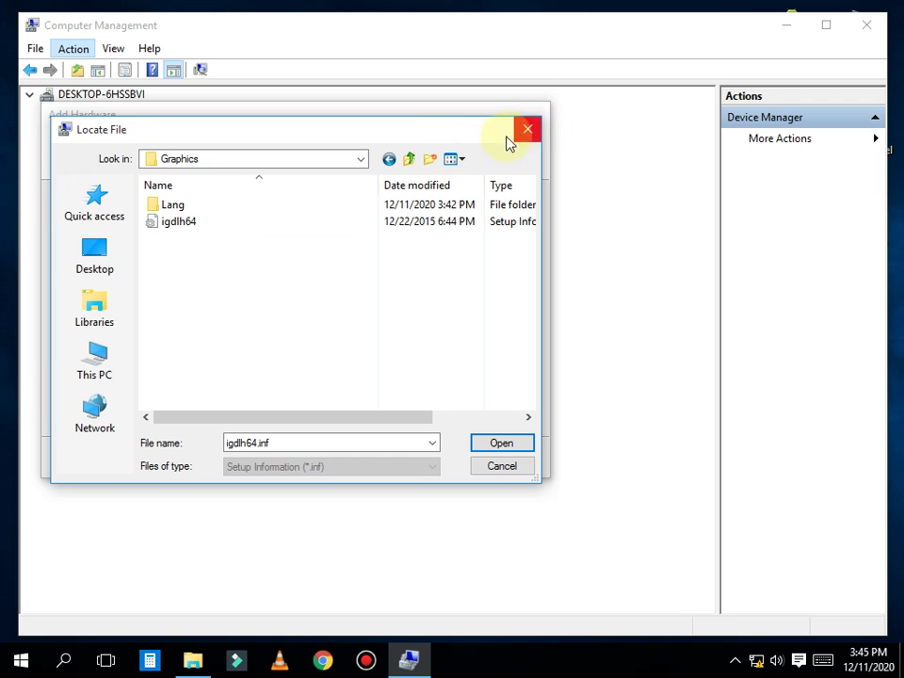
key(BackSpace)
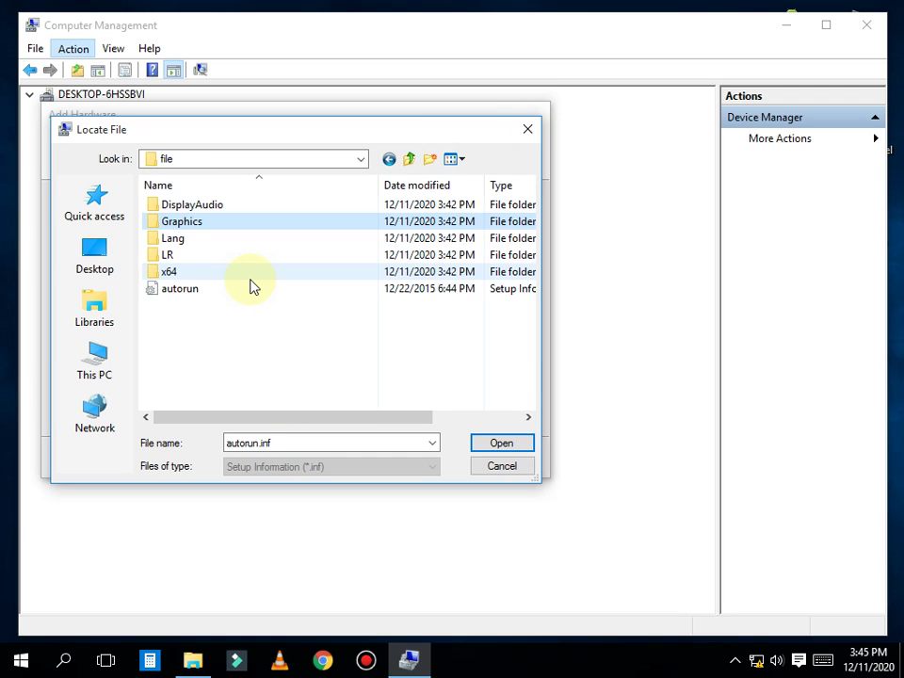
click(502, 444)
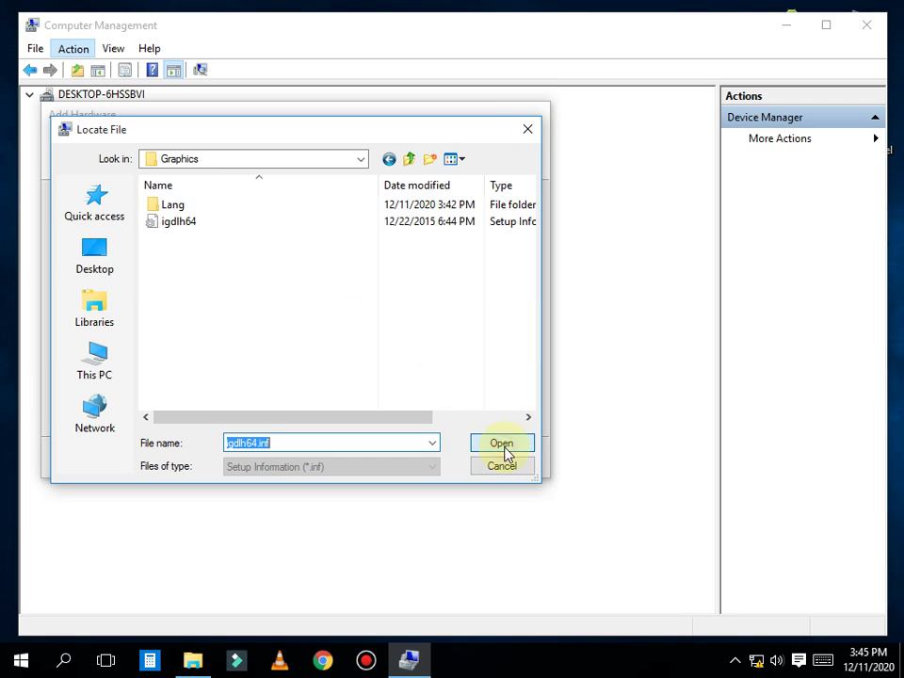
click(502, 443)
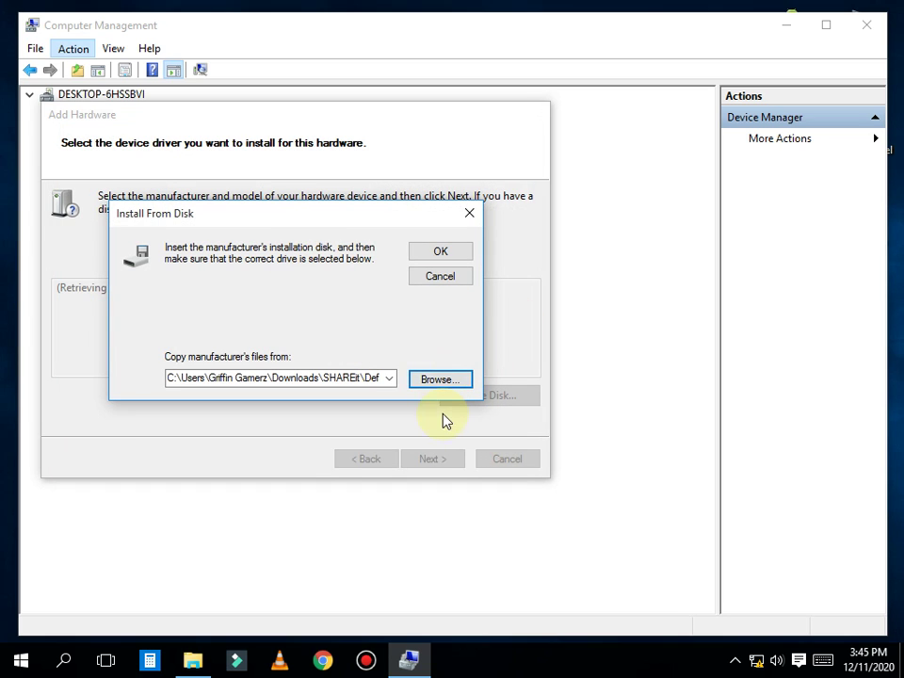
Load the chosen driver source and install the Intel(R) HD Graphics model
click(457, 254)
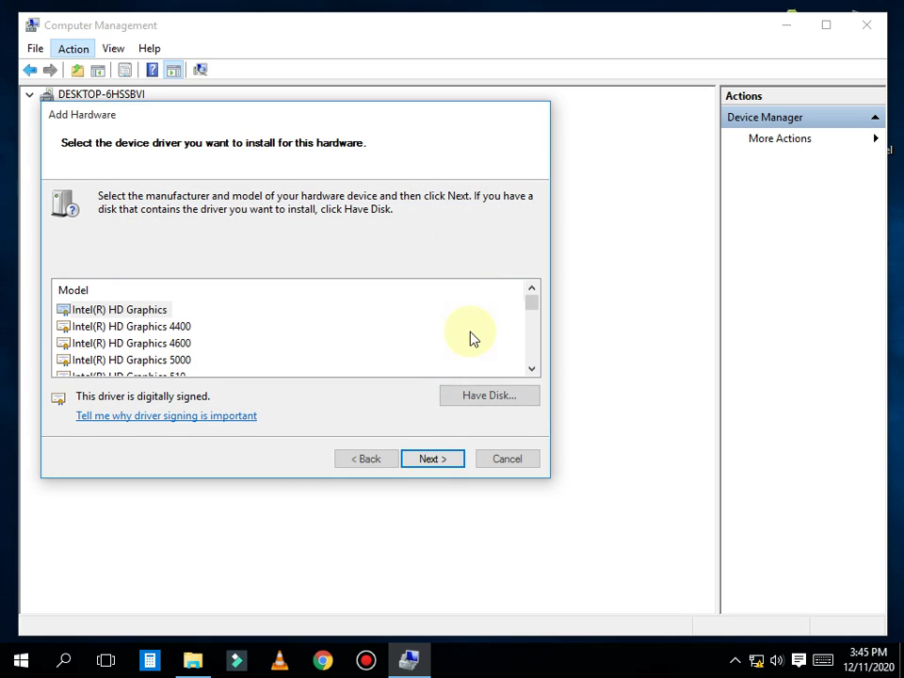
click(435, 459)
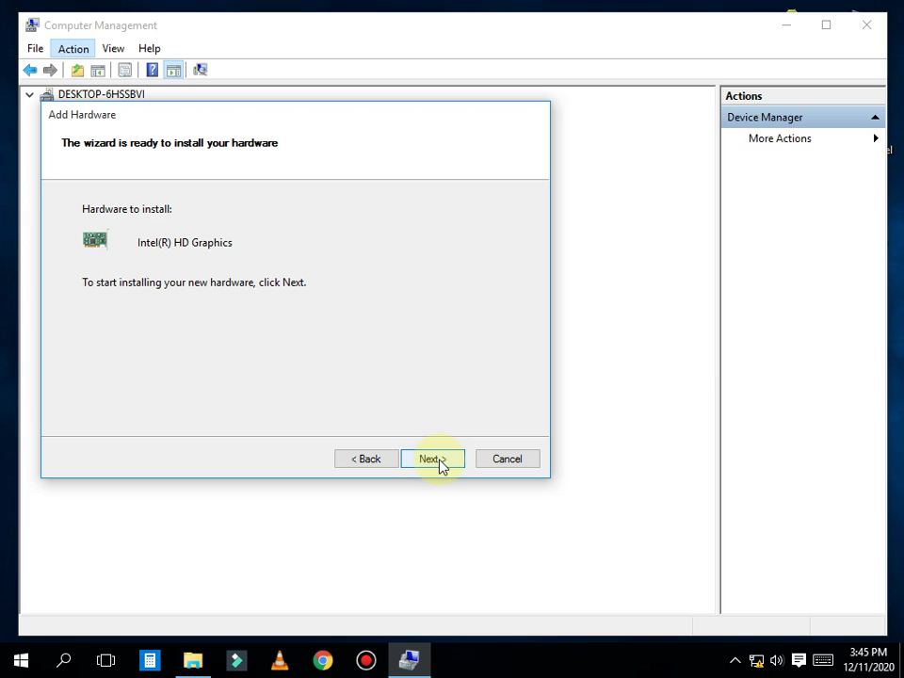
click(435, 459)
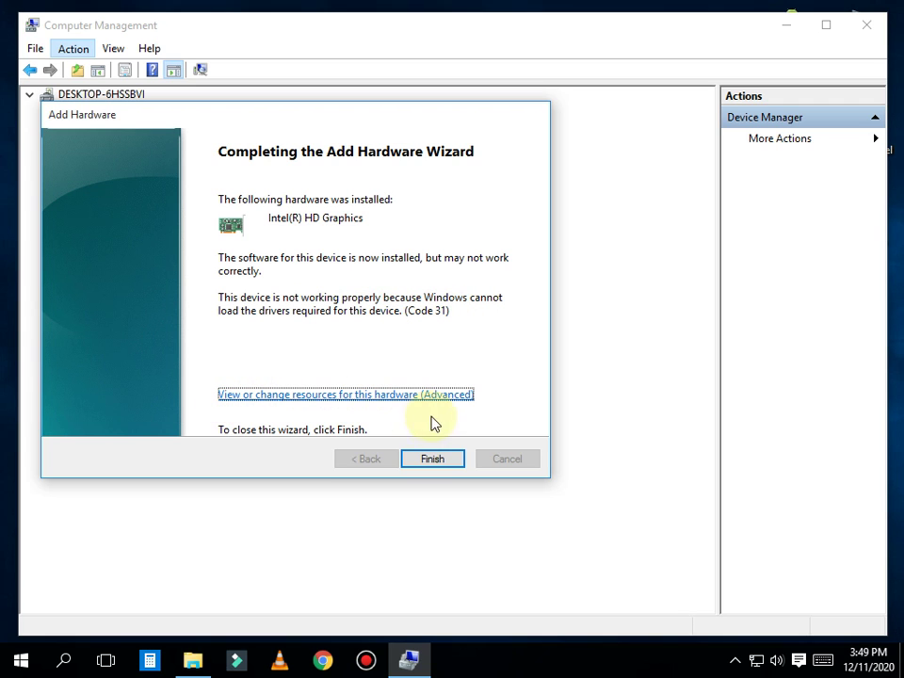
Finish the Add Hardware wizard and close Computer Management
click(434, 465)
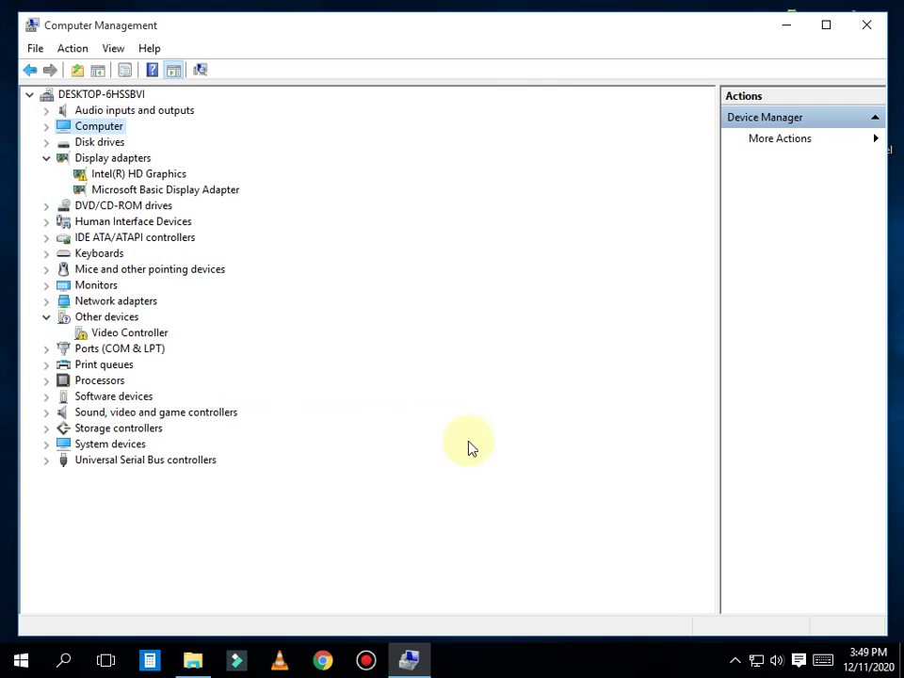
click(866, 25)
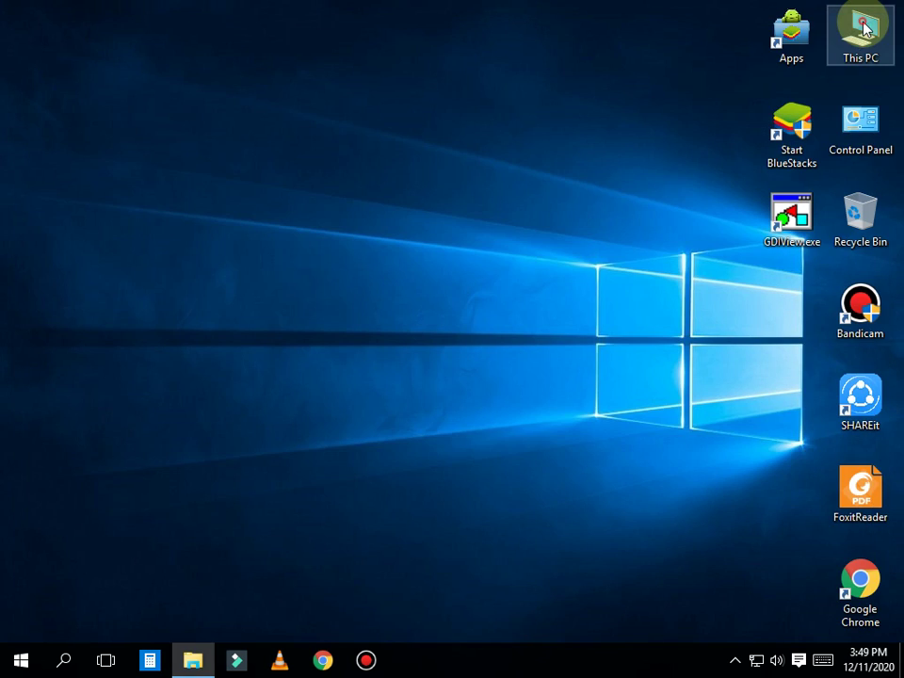
Switch to File Explorer and run the Setup application from Downloads > SHAREit > Default string > file
double_click(858, 34)
double_click(662, 133)
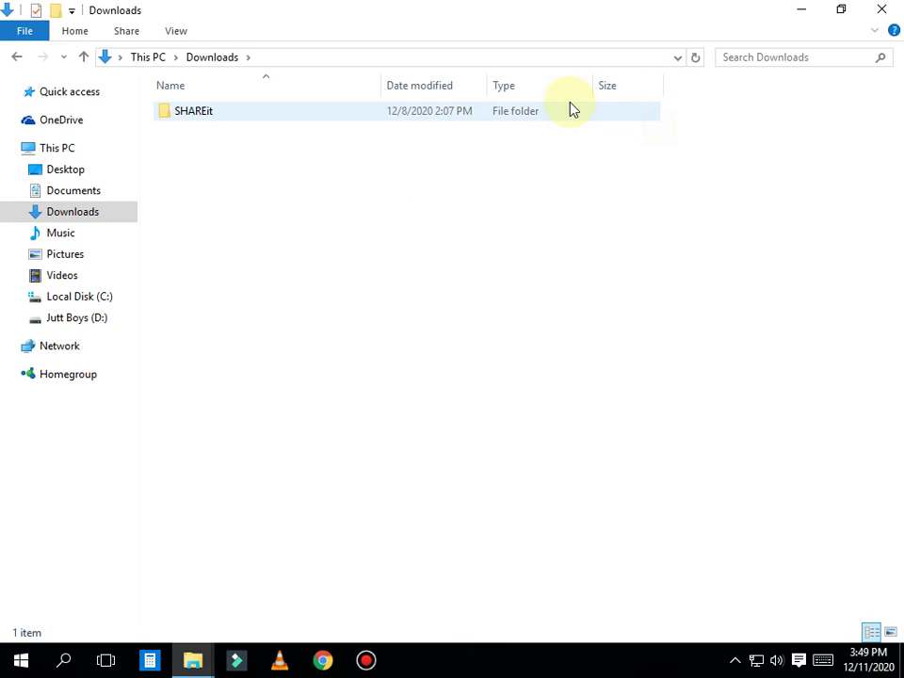
double_click(566, 109)
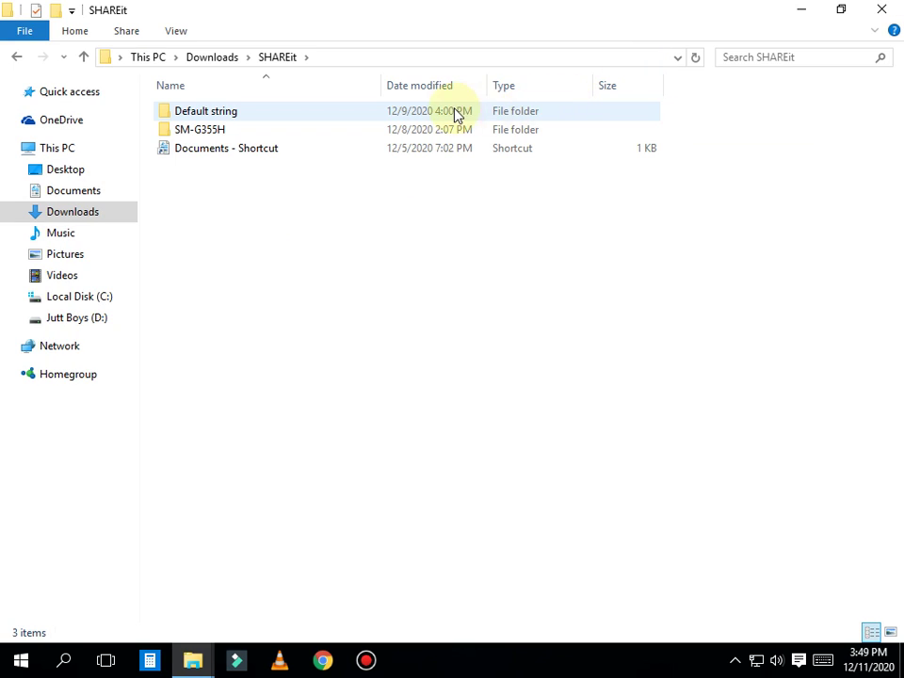
double_click(455, 111)
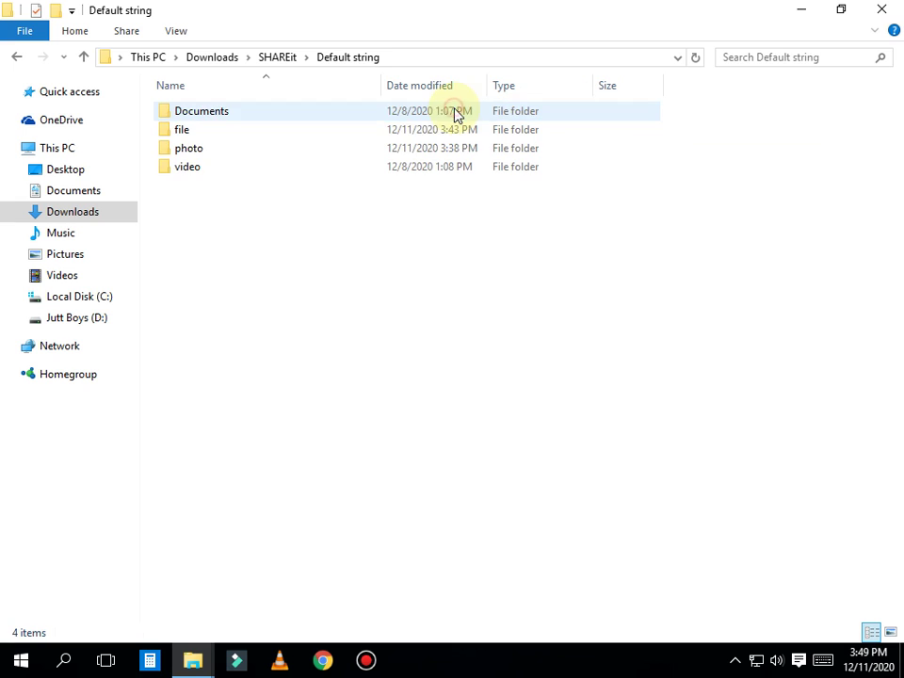
click(383, 132)
double_click(383, 132)
click(292, 277)
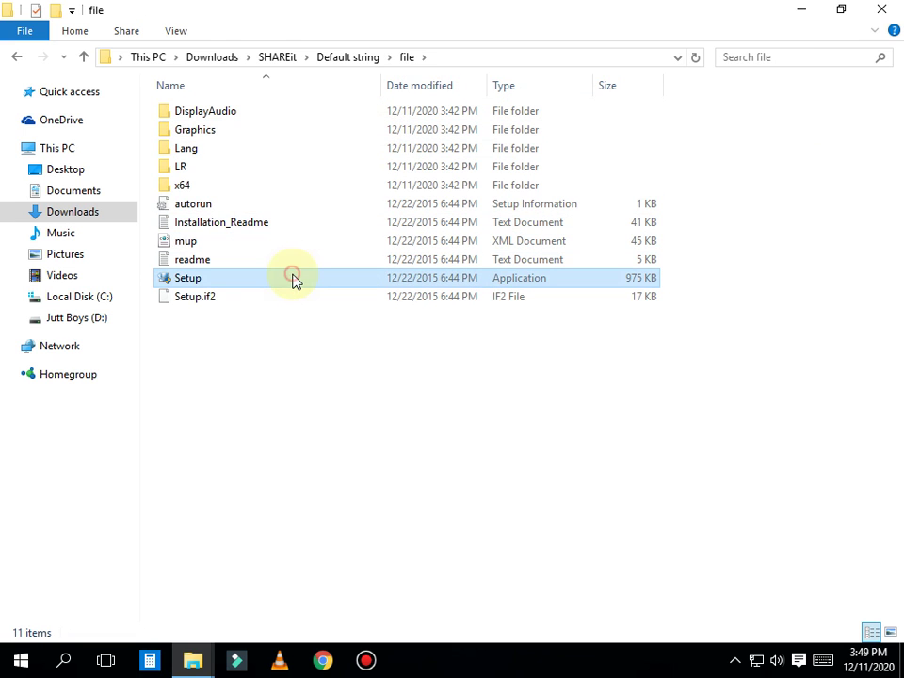
double_click(293, 278)
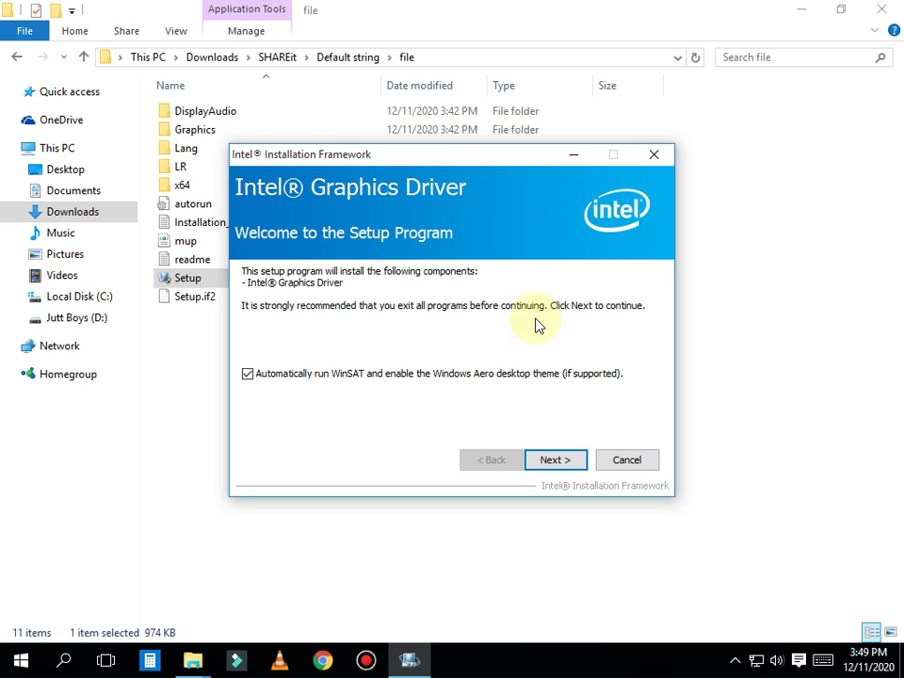
Accept the Intel Graphics Driver license agreement and continue past the readme information to start the installation
click(555, 467)
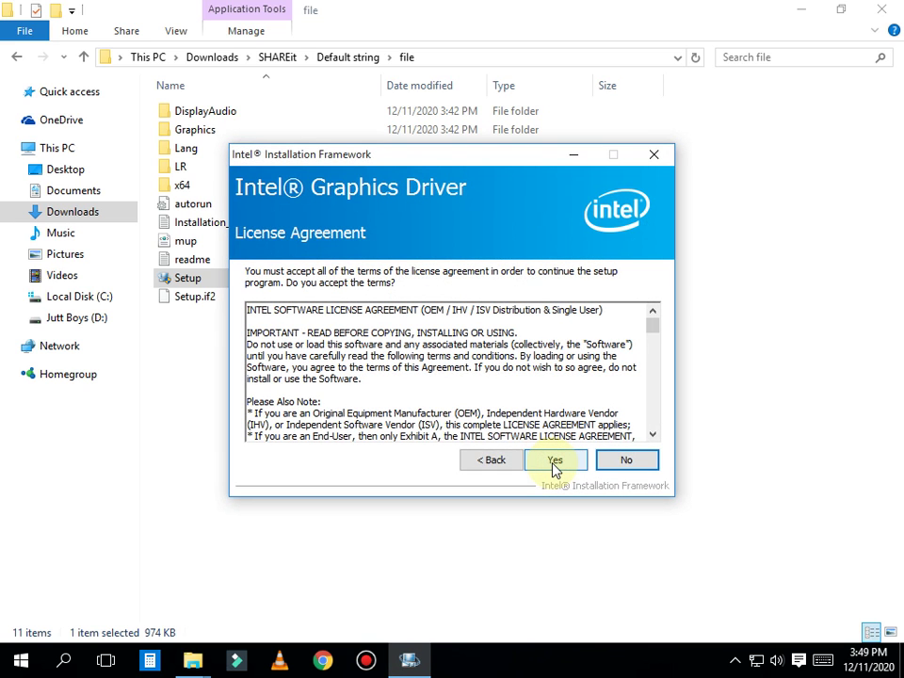
click(555, 467)
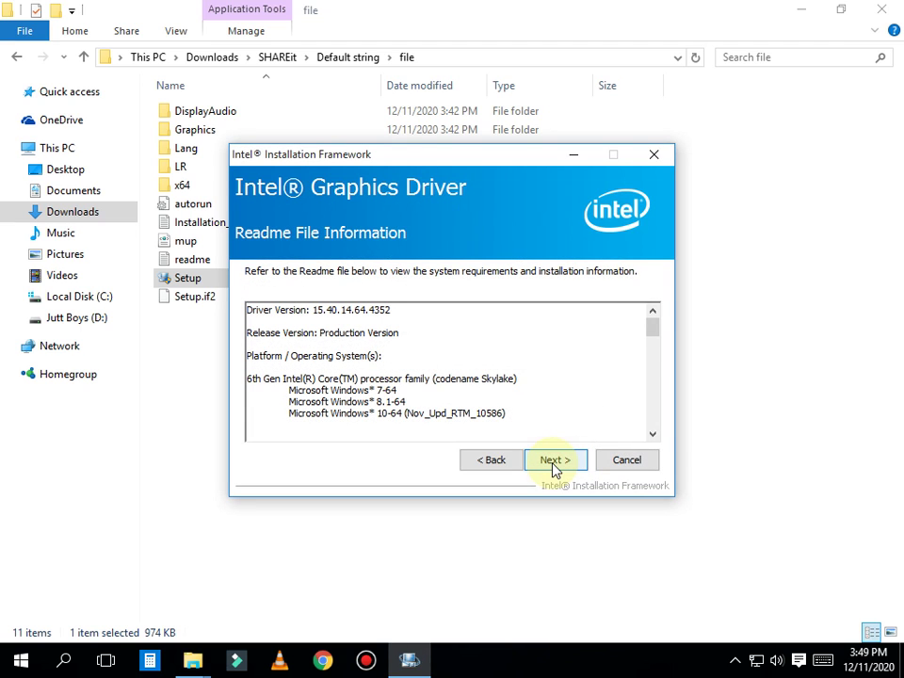
click(555, 463)
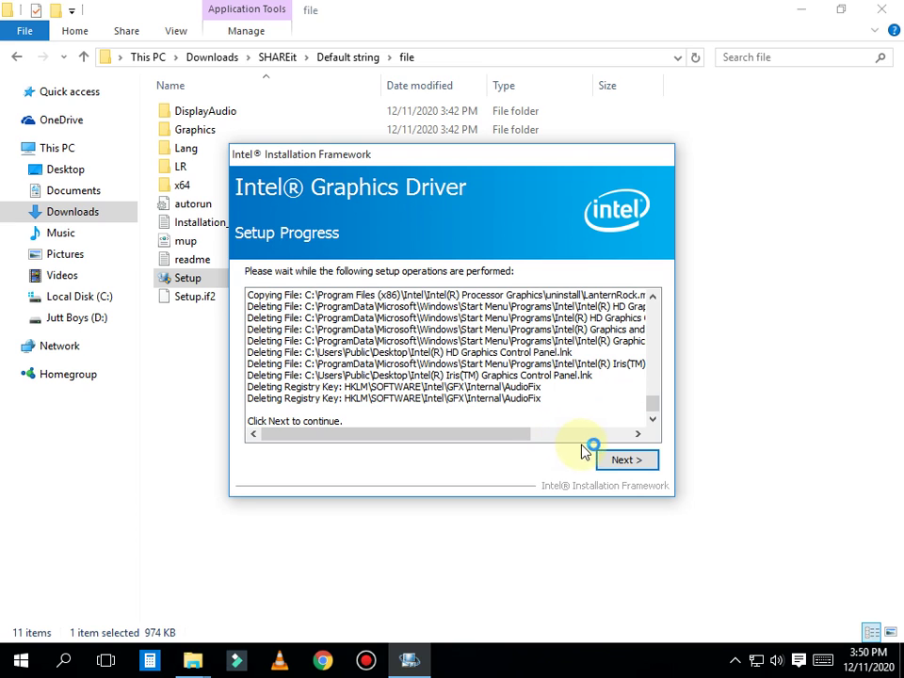
Accept the Intel Product Improvement Program invitation and finish the graphics driver setup
click(627, 461)
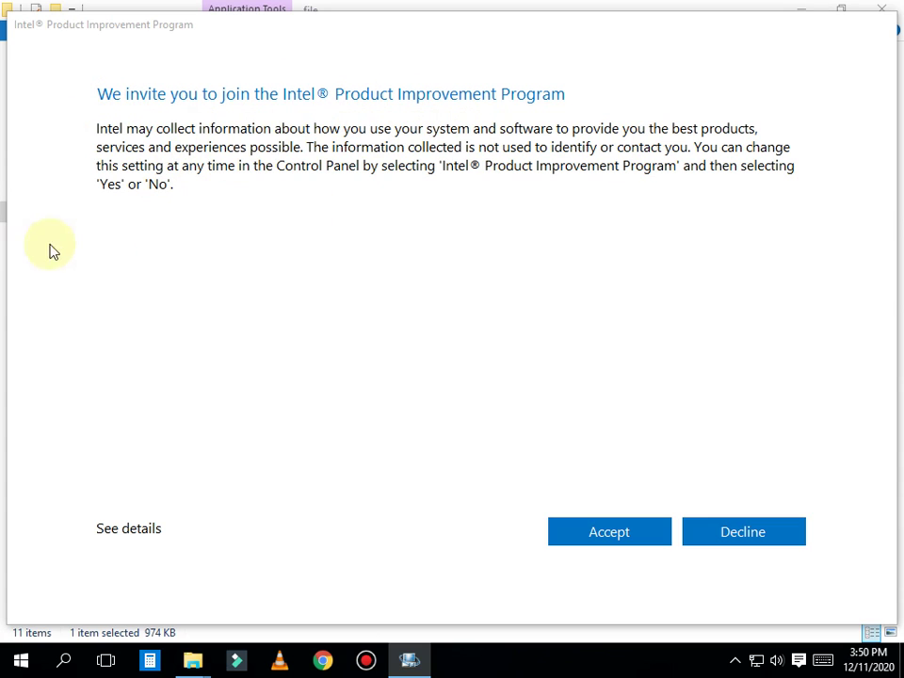
click(604, 531)
click(629, 460)
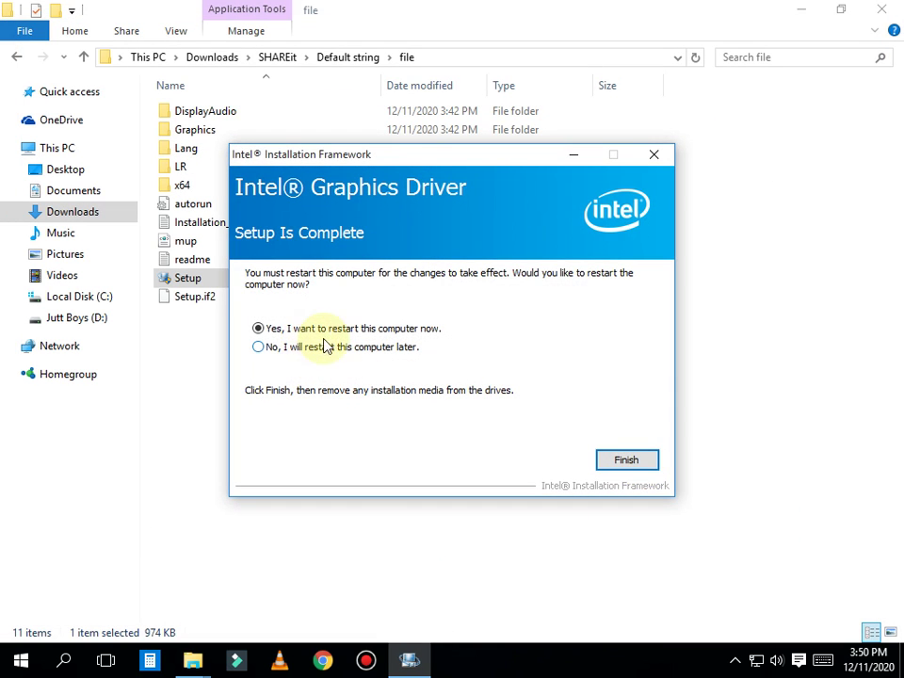
click(627, 460)
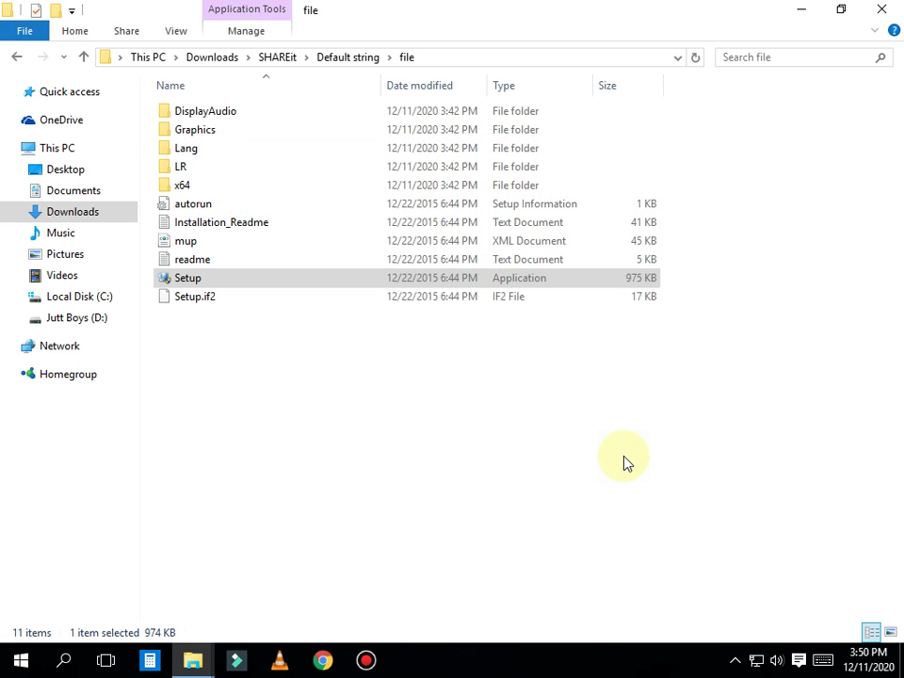